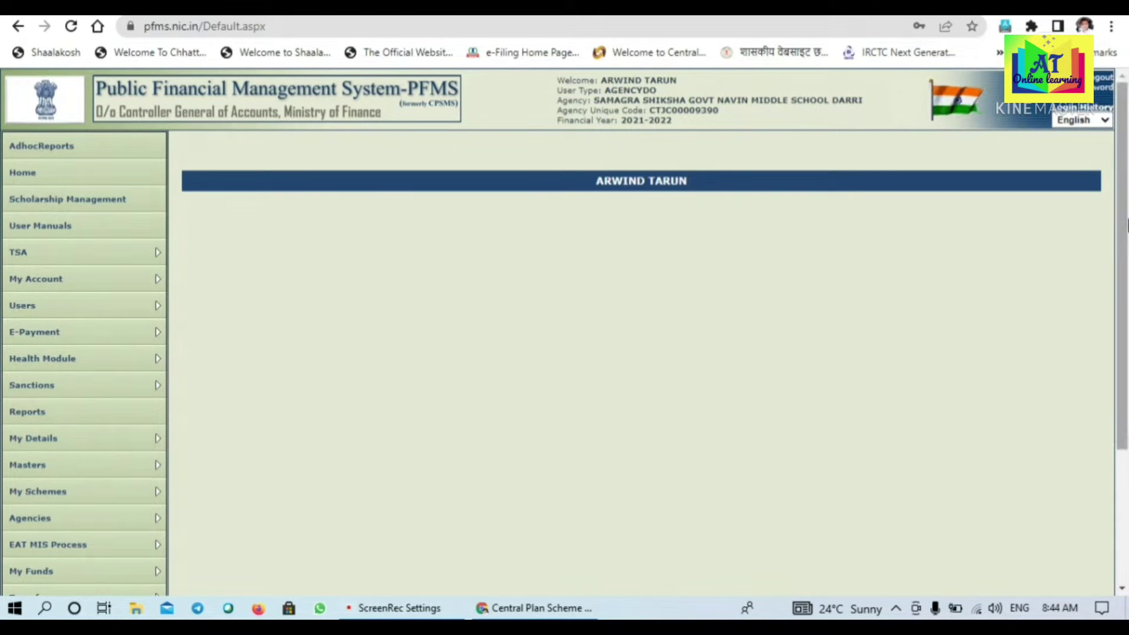
# Open the form for adding a new expenditure entry
pyautogui.scroll(-2, 1127, 239)
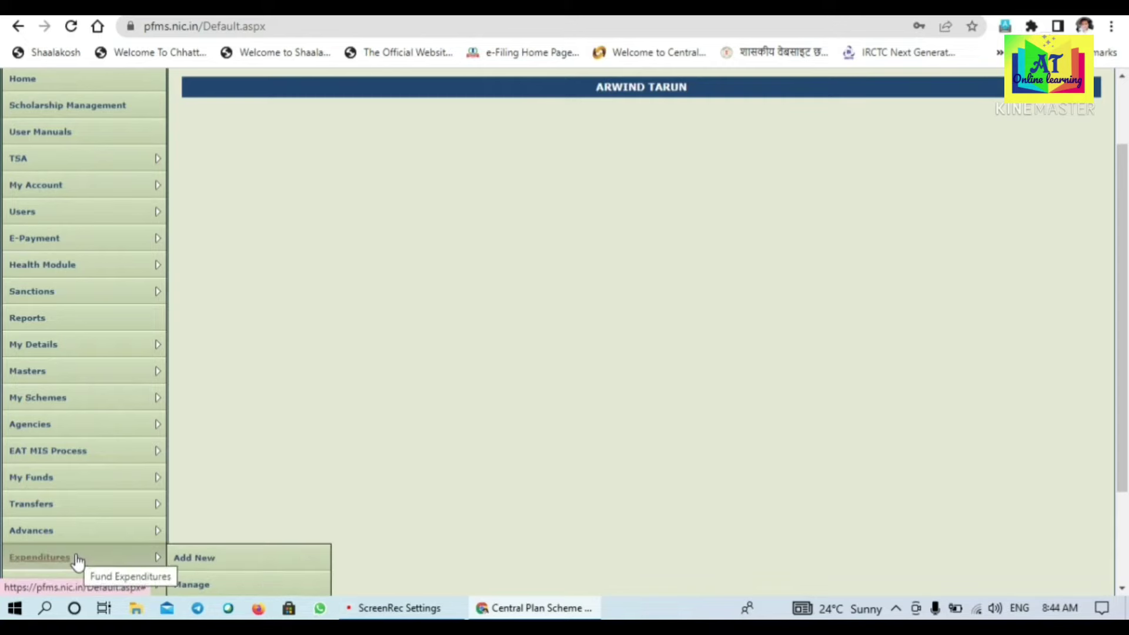
pyautogui.scroll(-1, 1124, 220)
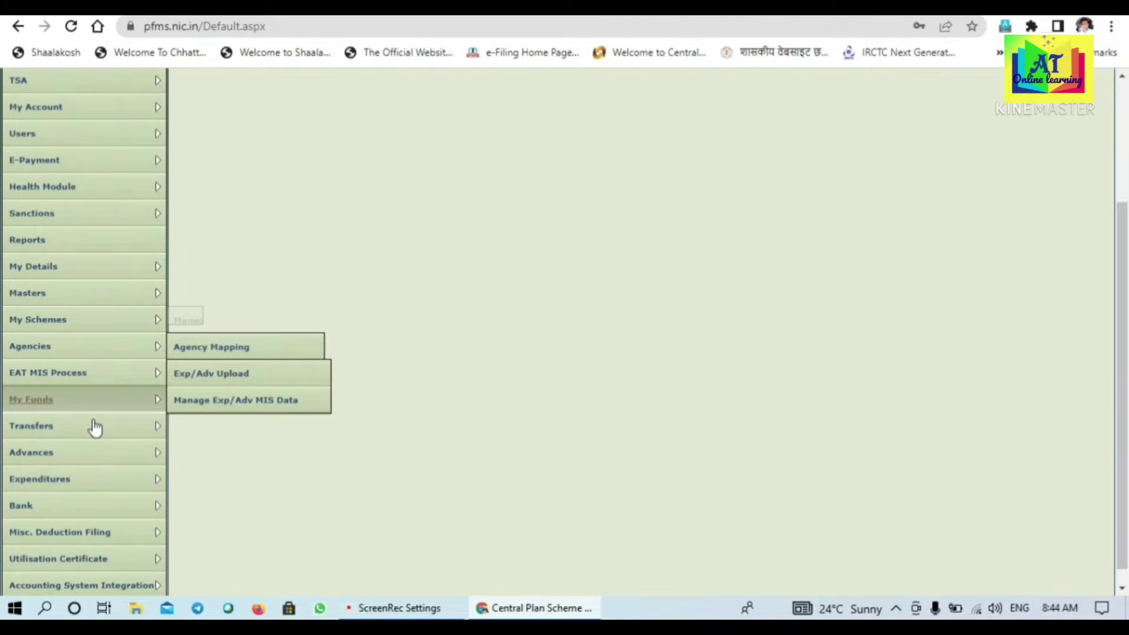
pyautogui.moveTo(147, 480)
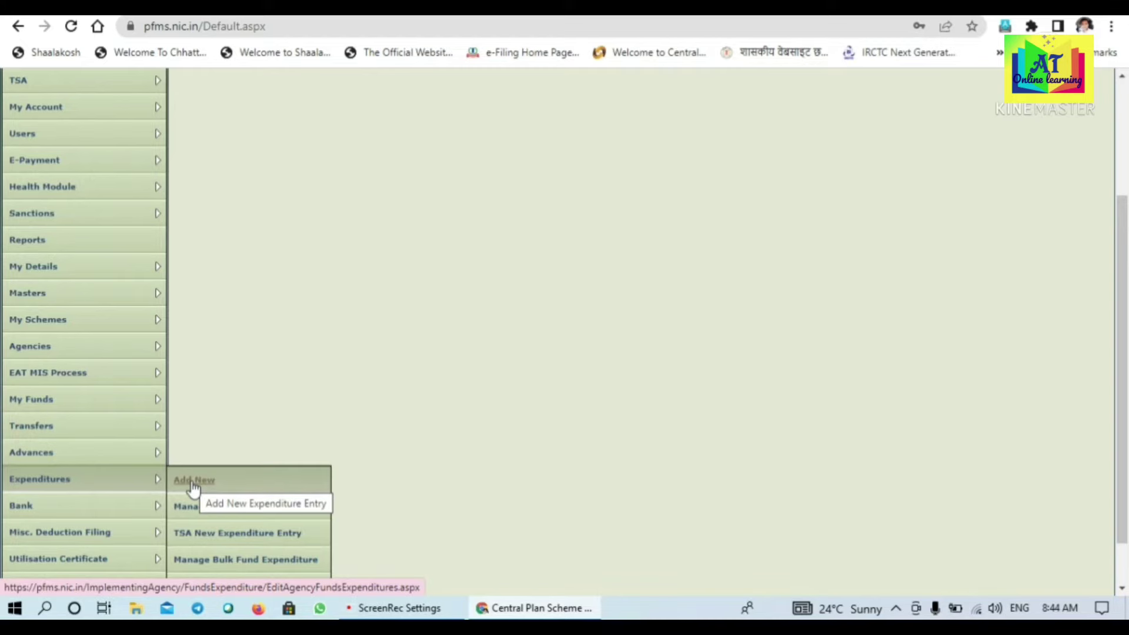
pyautogui.click(193, 488)
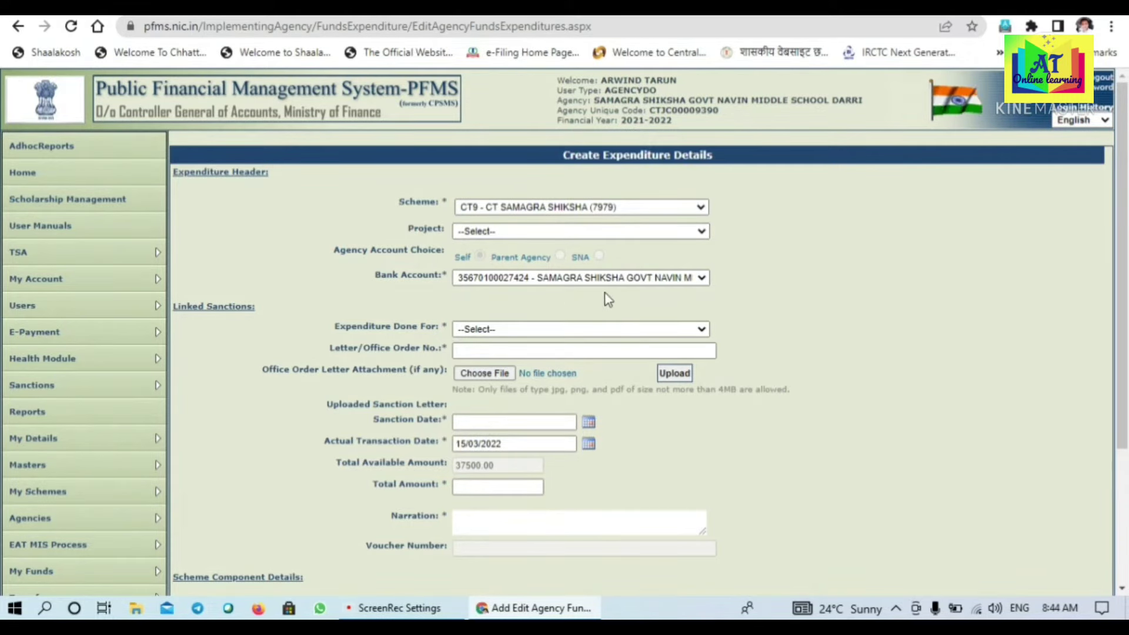
# Set Expenditure Done For to Vendors and select the third vendor in the vendor list
pyautogui.moveTo(1123, 297); pyautogui.dragTo(1126, 345)
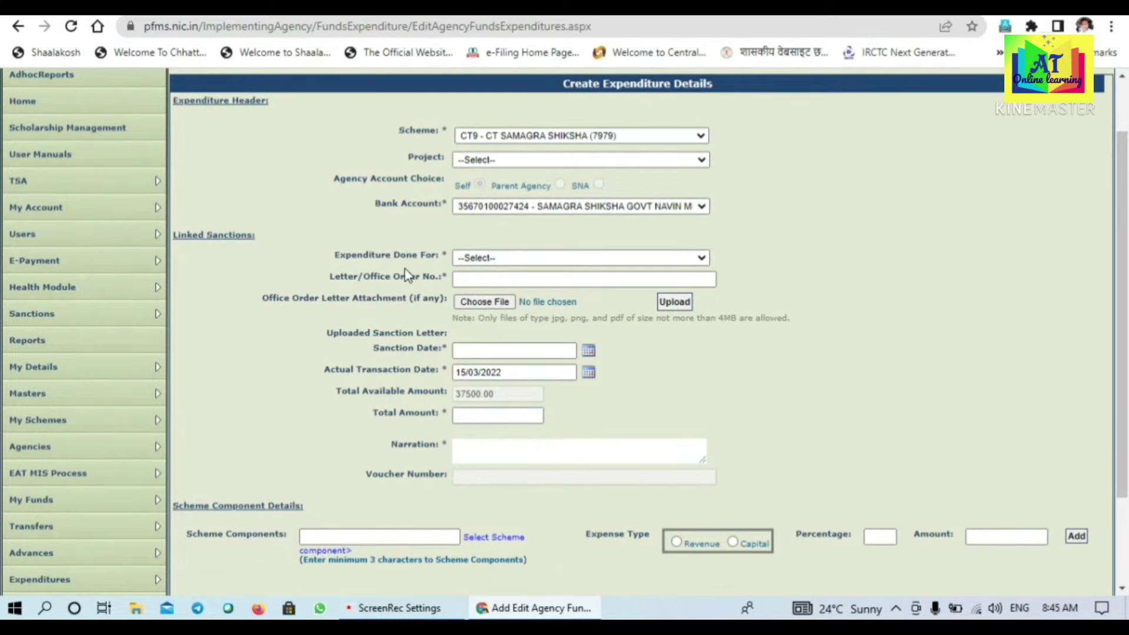
pyautogui.click(699, 262)
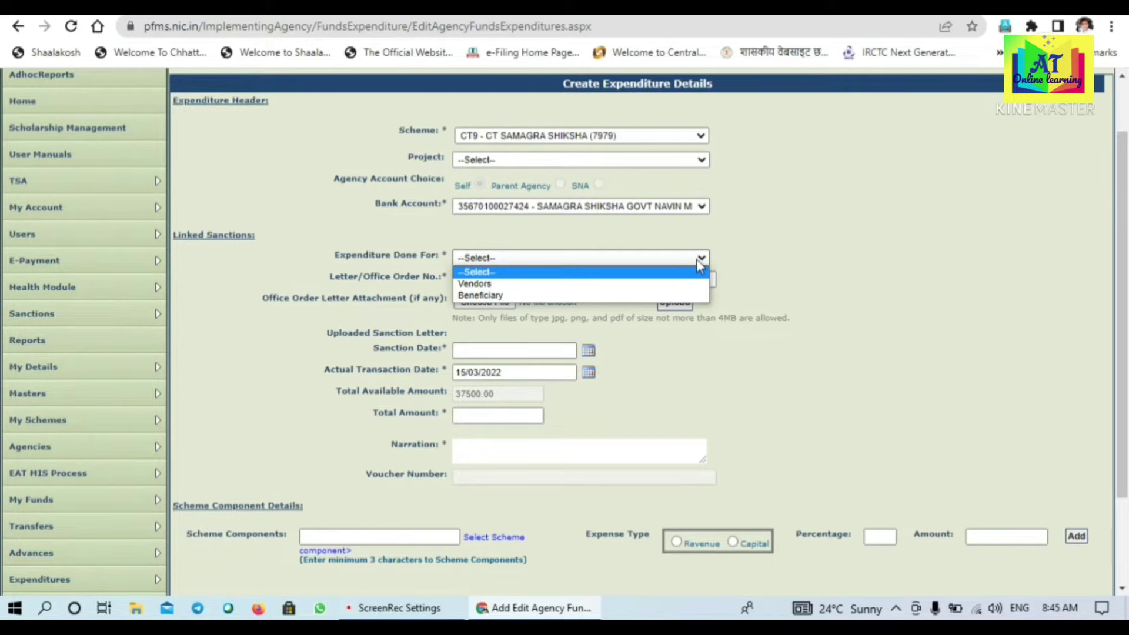
pyautogui.click(682, 284)
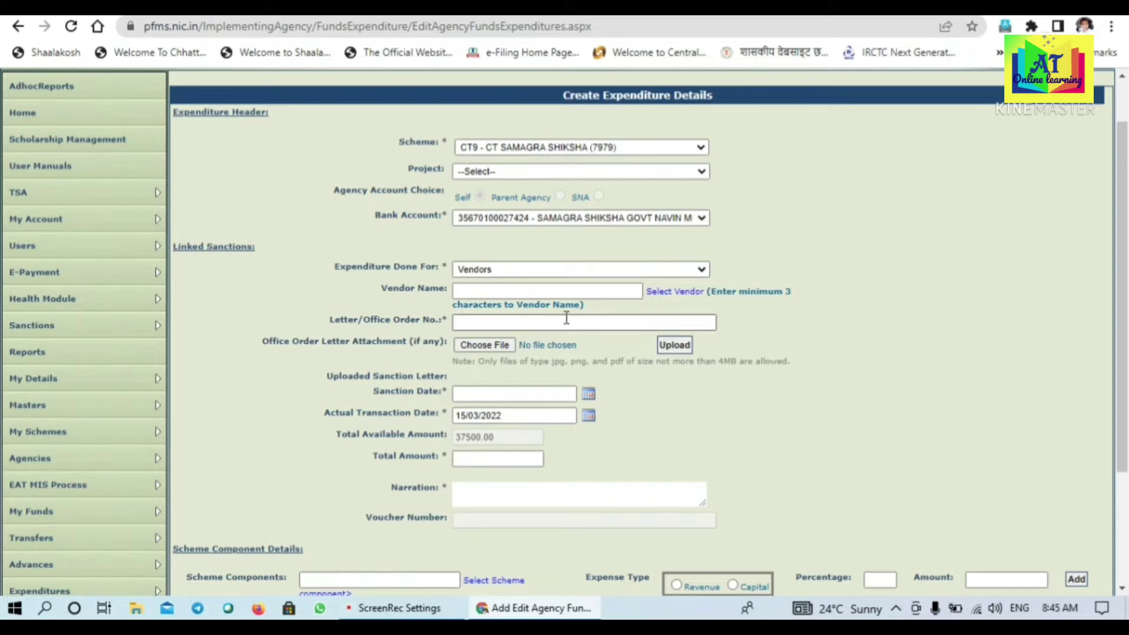
pyautogui.click(677, 300)
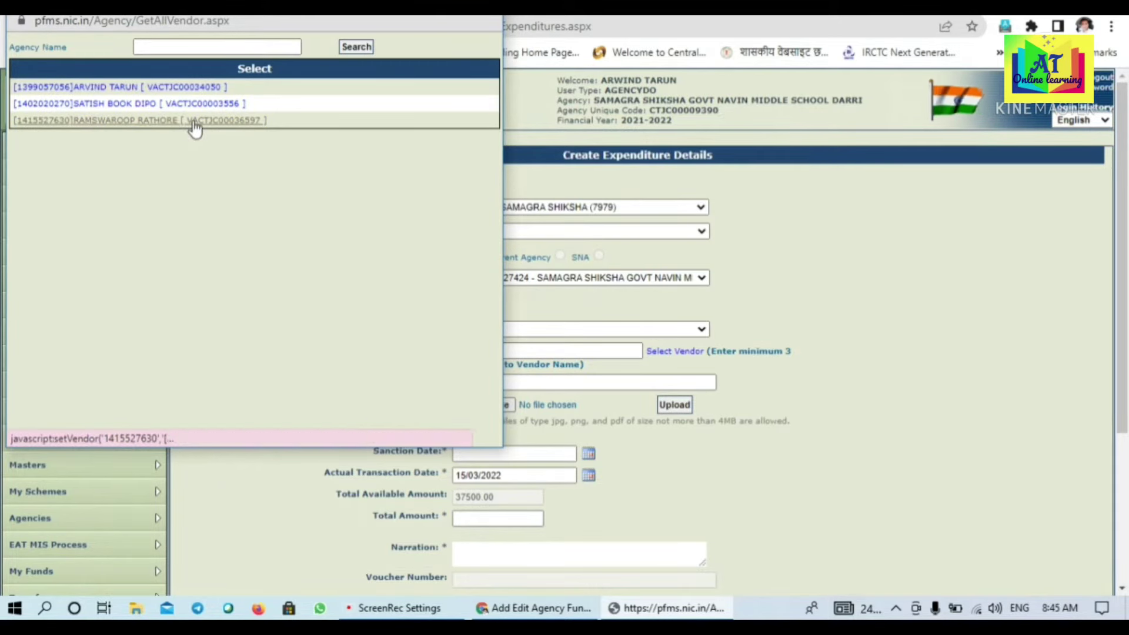
pyautogui.click(192, 122)
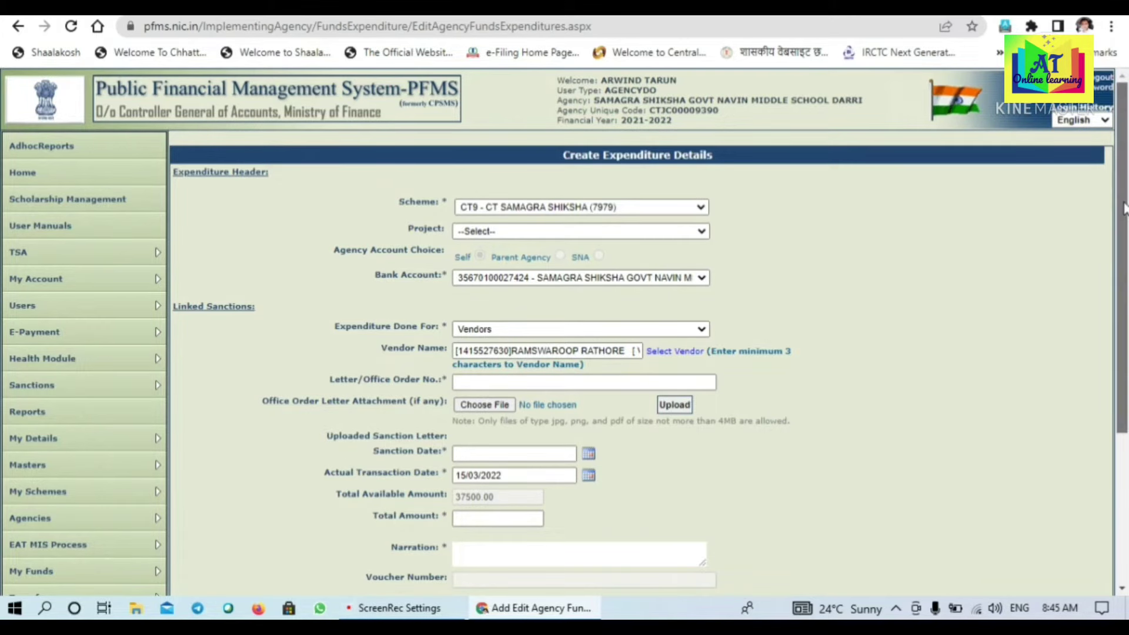
# Enter the letter/office order number and set the sanction date to 15/03/2022
pyautogui.scroll(-2, 1124, 288)
pyautogui.click(509, 265)
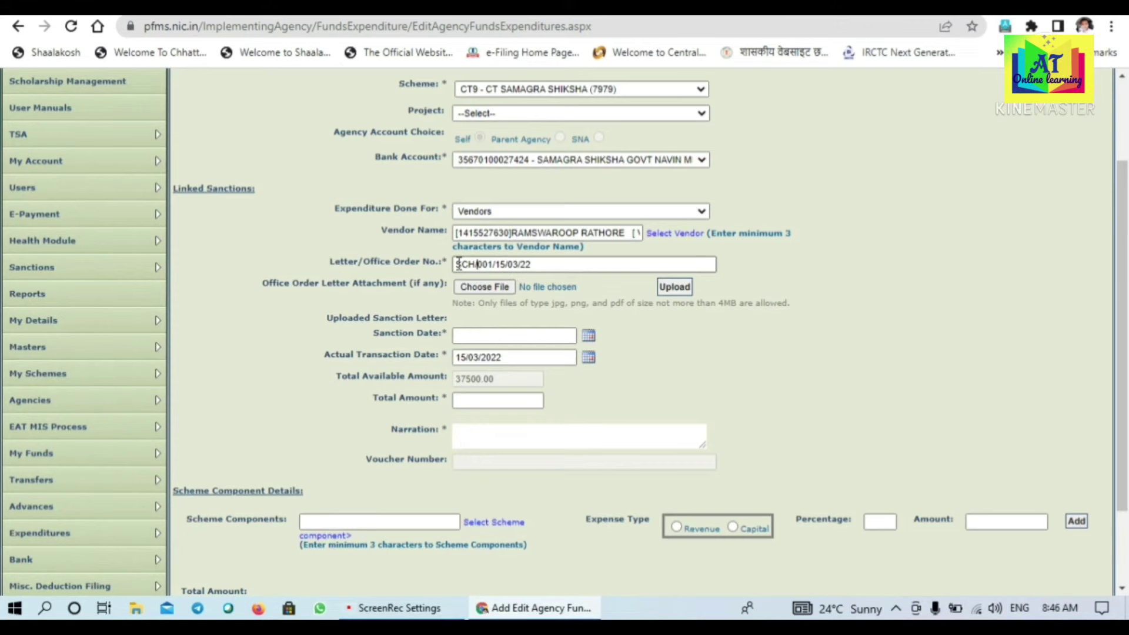
pyautogui.write('DARRI/')
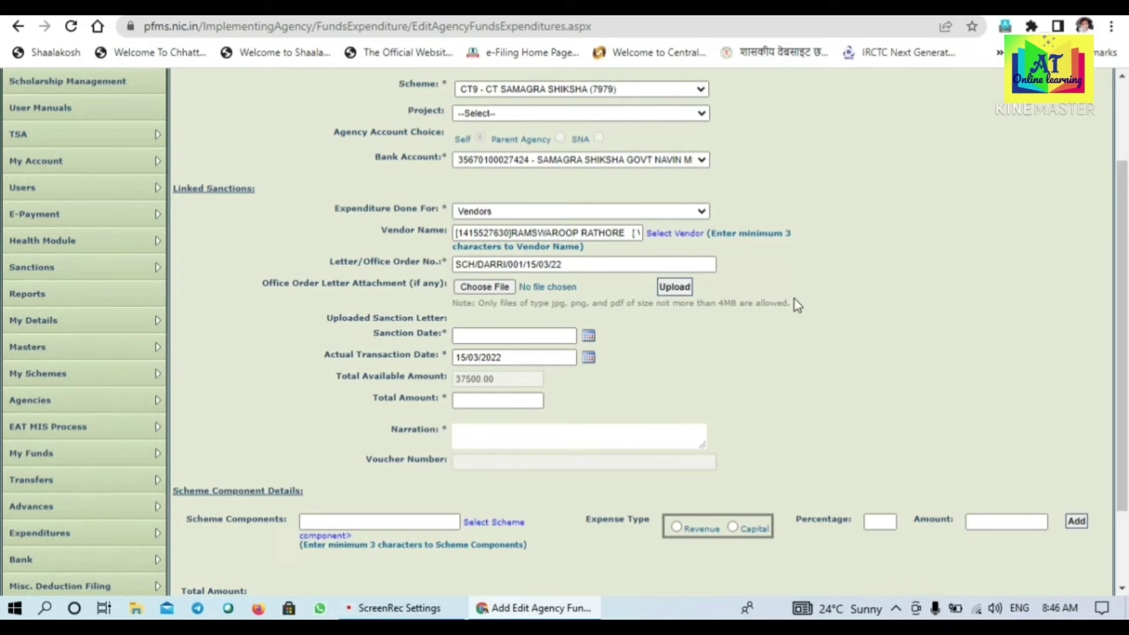
pyautogui.moveTo(1127, 303); pyautogui.dragTo(1128, 335)
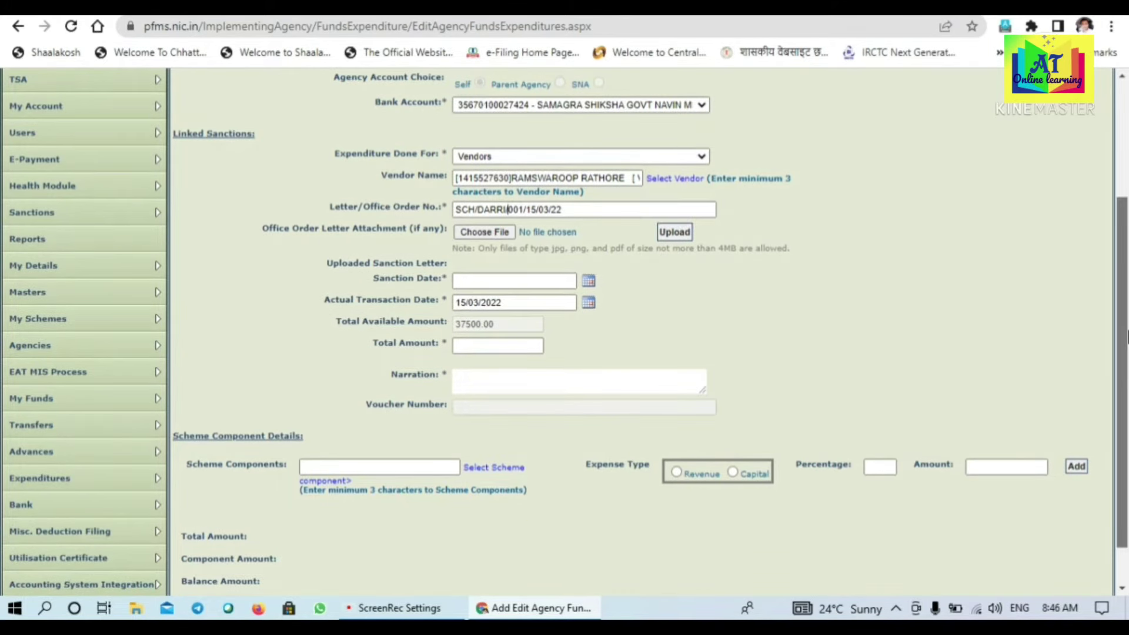
pyautogui.click(515, 280)
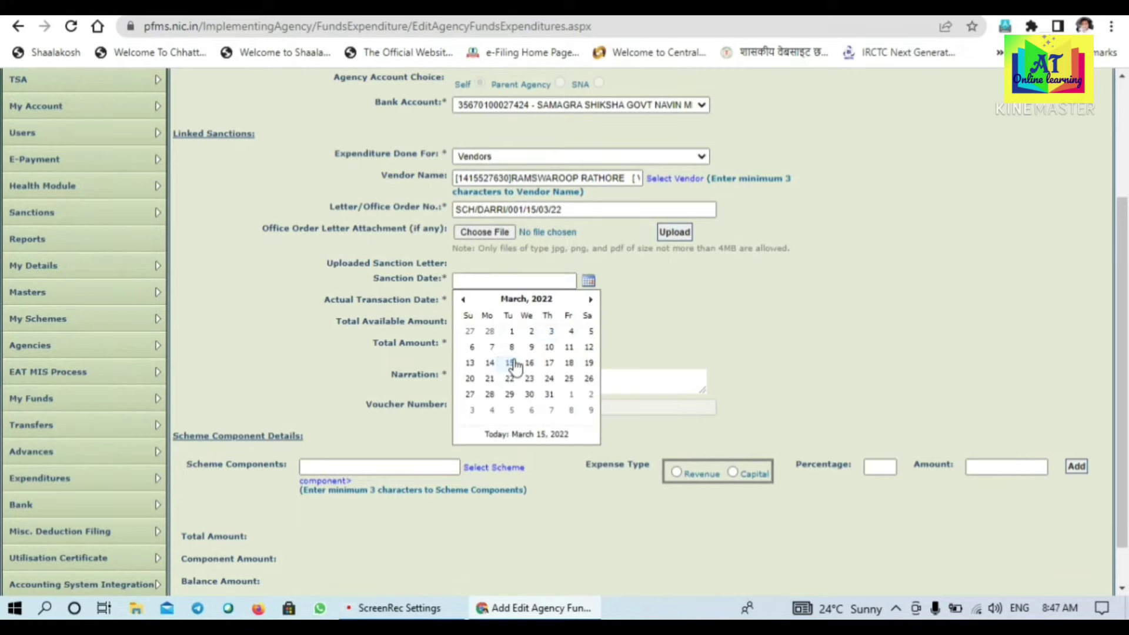
pyautogui.click(510, 361)
# Set the total amount to 500 and enter "H. M. SMC TRAINING" as the narration
pyautogui.scroll(-1, 823, 265)
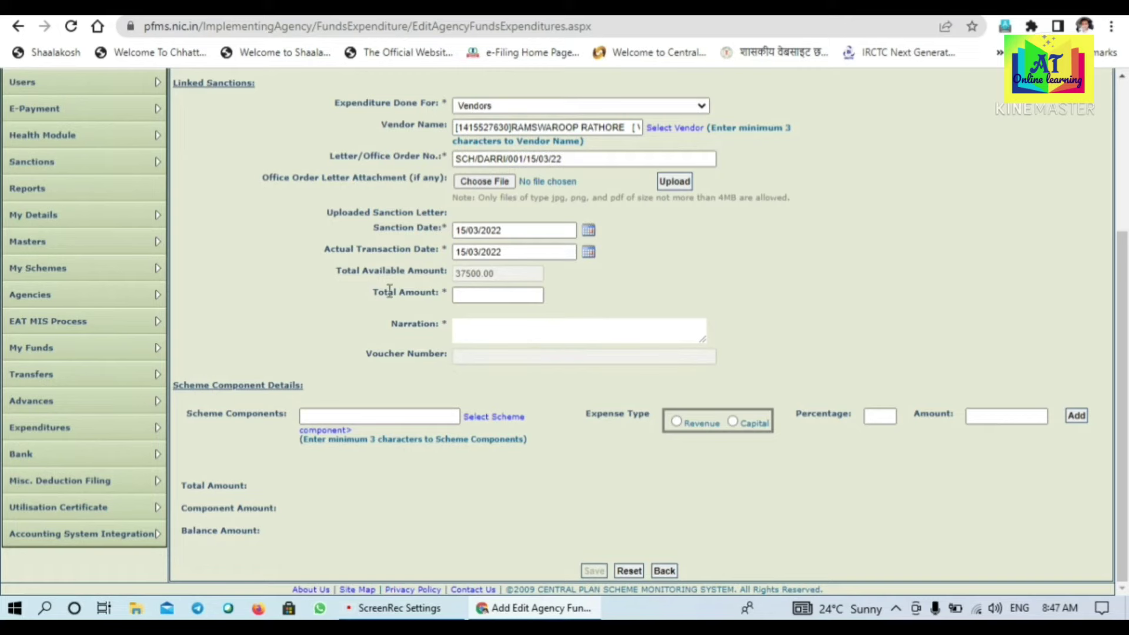
pyautogui.click(492, 298)
pyautogui.write('500')
pyautogui.click(526, 339)
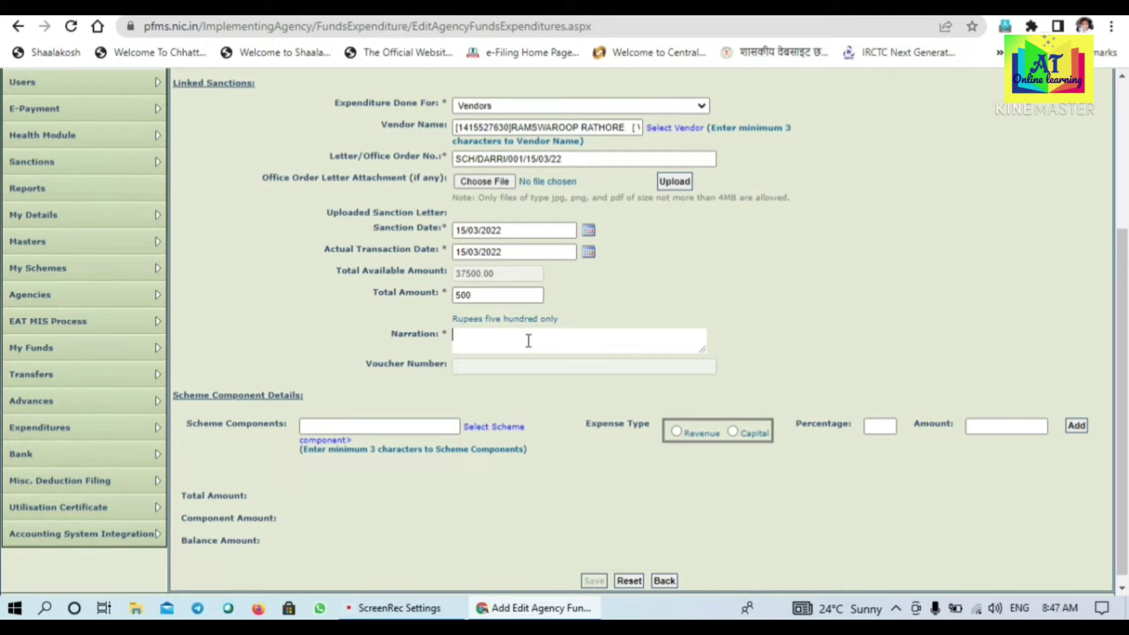
pyautogui.click(529, 341)
pyautogui.write('H. M. SMC TRAINING')
# Select [N]SMC/SMDC Traning from the component tree as the scheme component
pyautogui.scroll(-1, 512, 441)
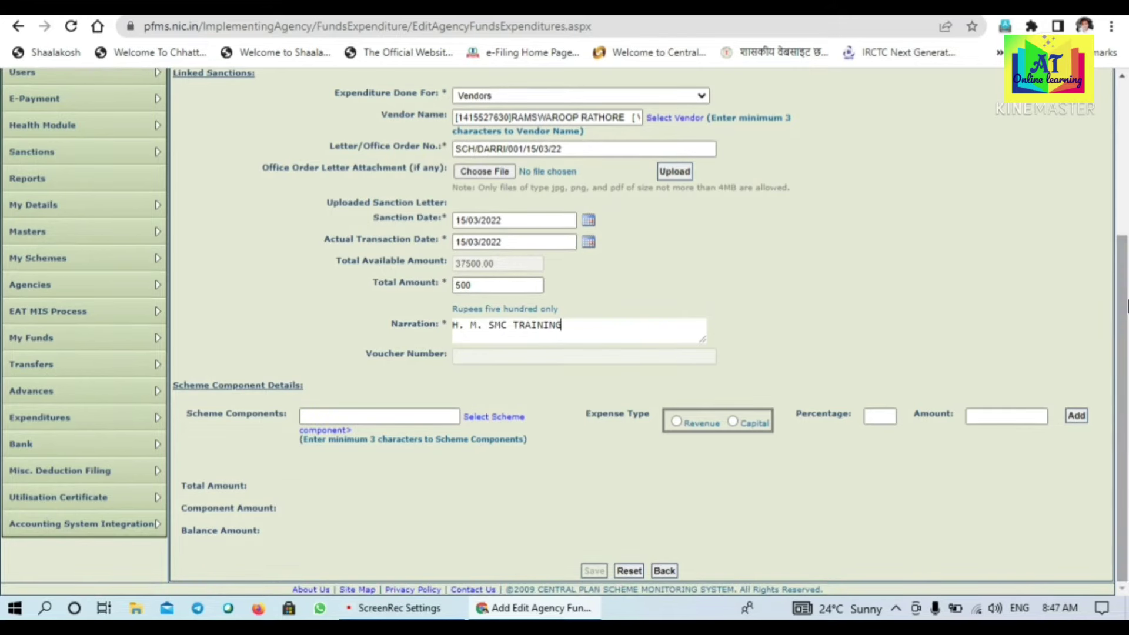
pyautogui.click(501, 423)
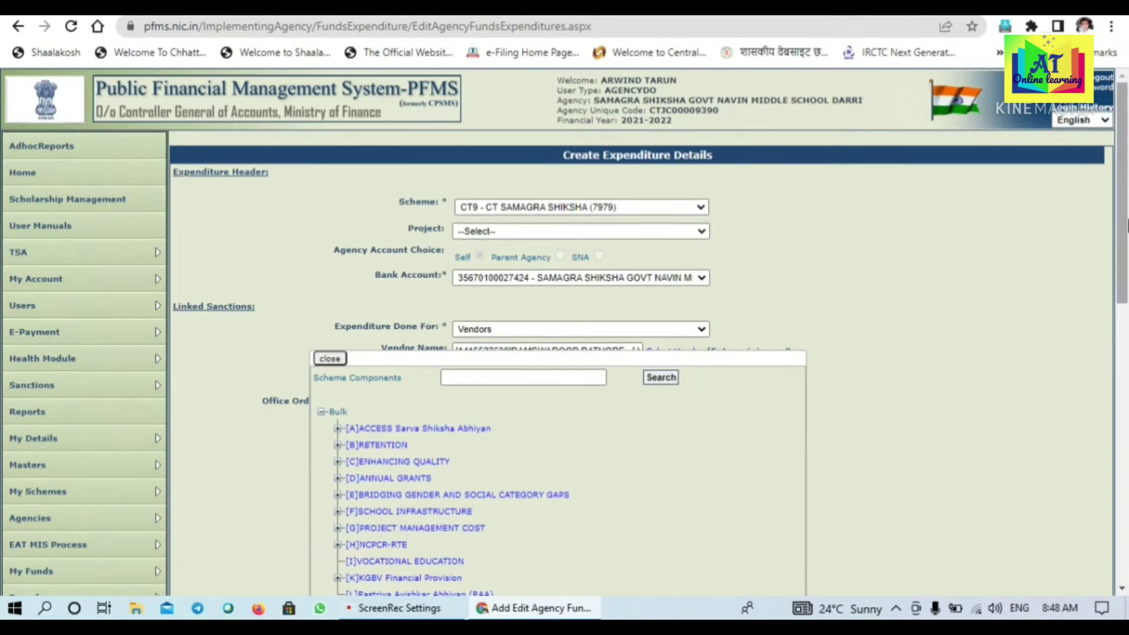
pyautogui.moveTo(1124, 209); pyautogui.dragTo(1125, 318)
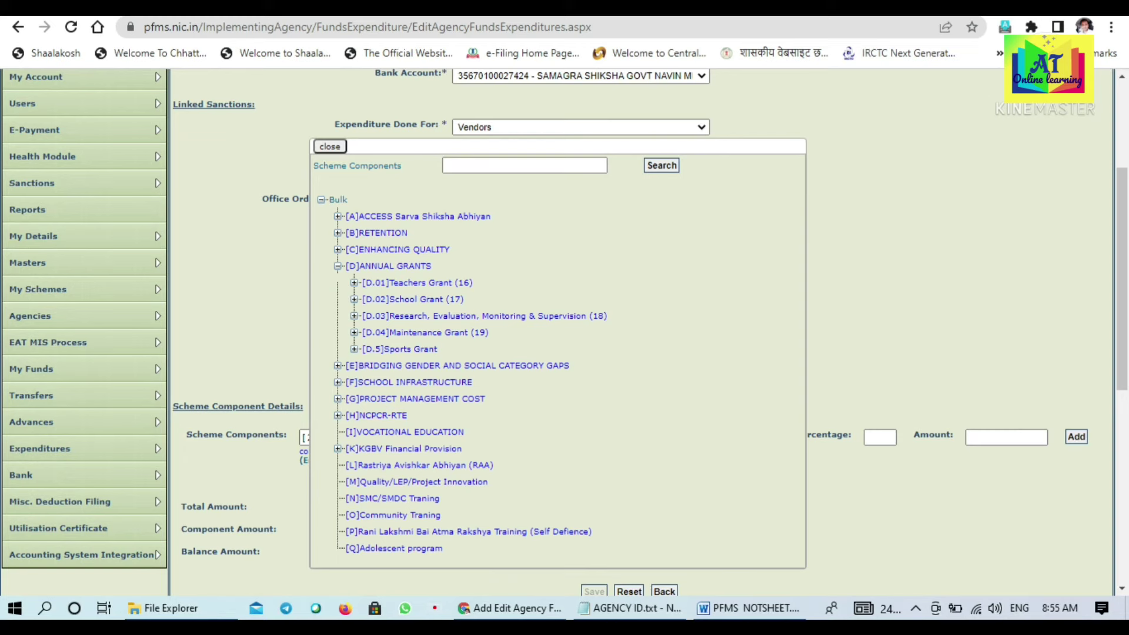
pyautogui.click(354, 299)
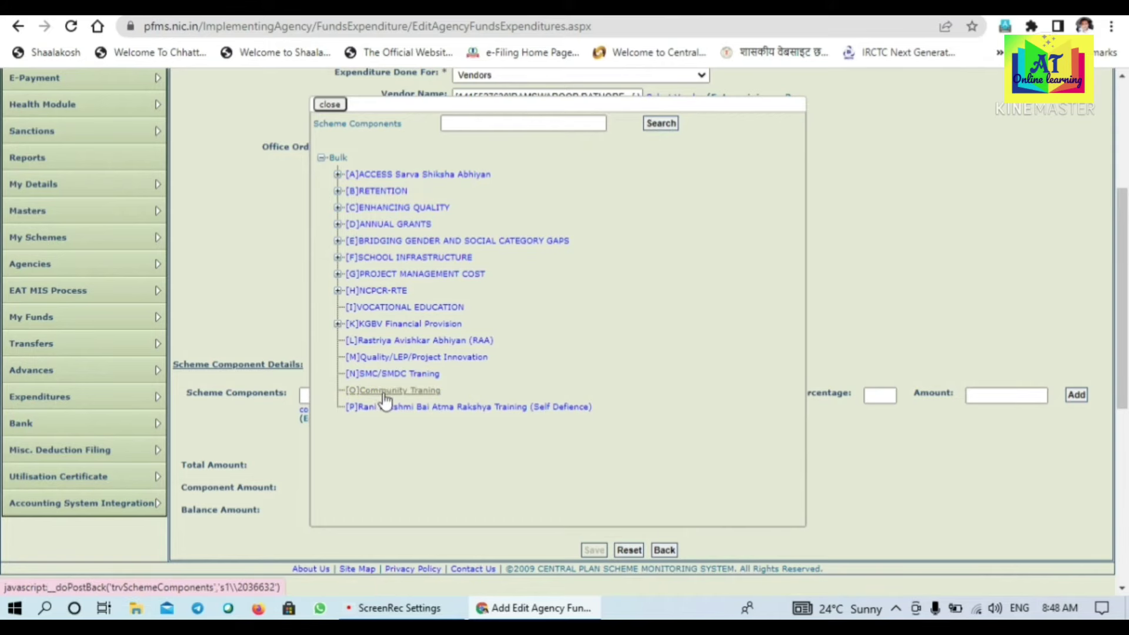
pyautogui.click(396, 374)
# Add the scheme component with expense type Revenue and an amount of 500
pyautogui.click(678, 425)
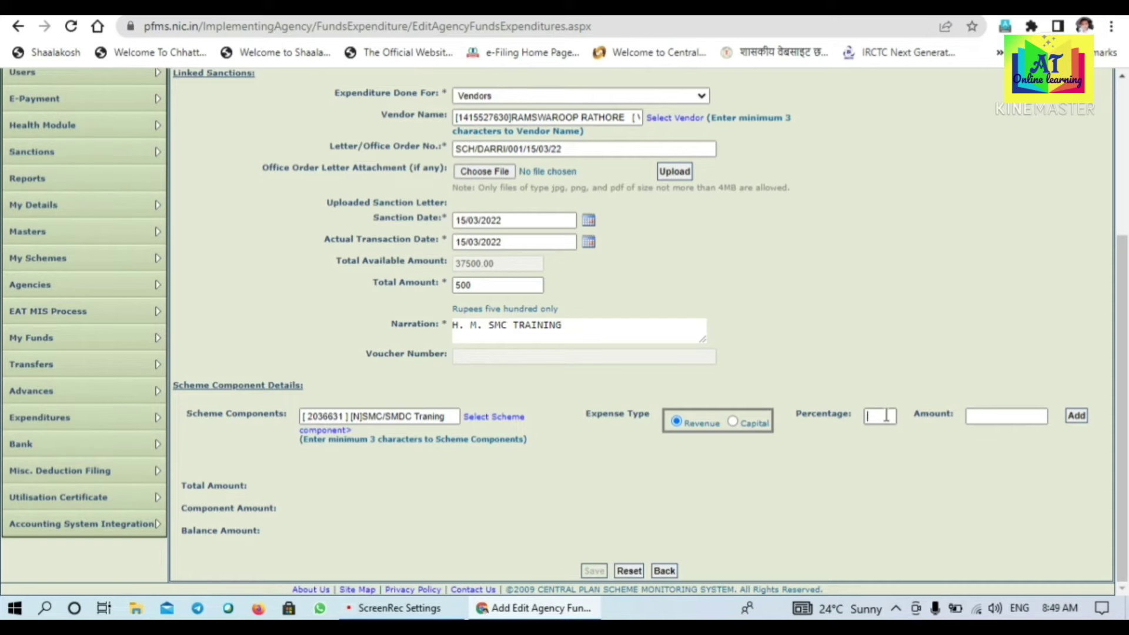
pyautogui.click(985, 422)
pyautogui.write('500')
pyautogui.click(1077, 418)
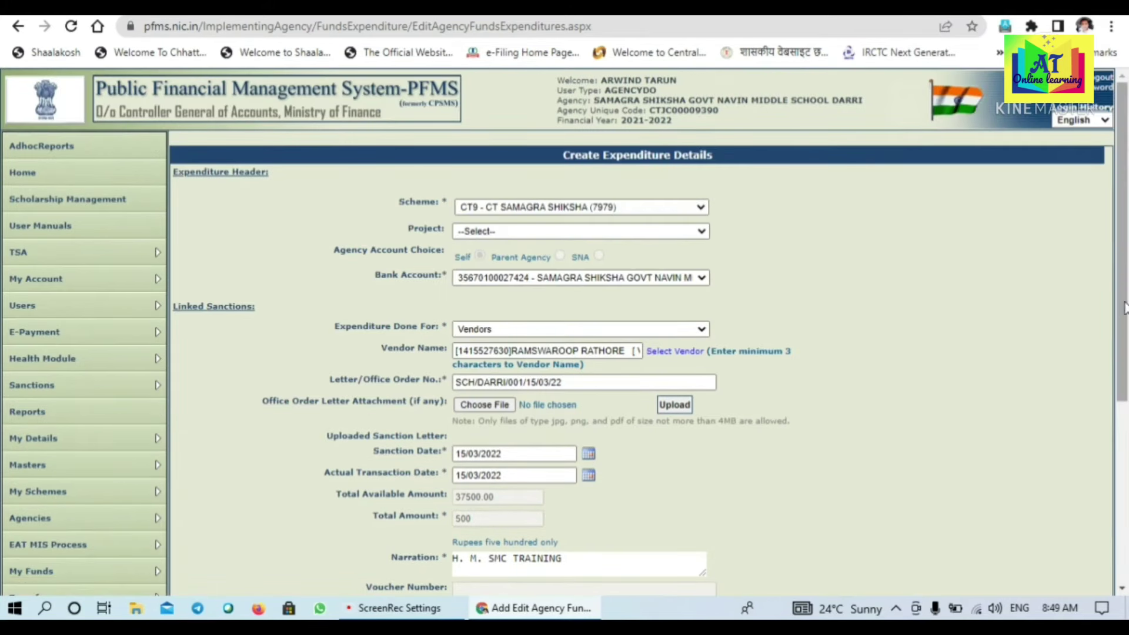
# Save the expenditure details and dismiss the voucher number message
pyautogui.scroll(-3, 1124, 362)
pyautogui.scroll(-3, 1126, 362)
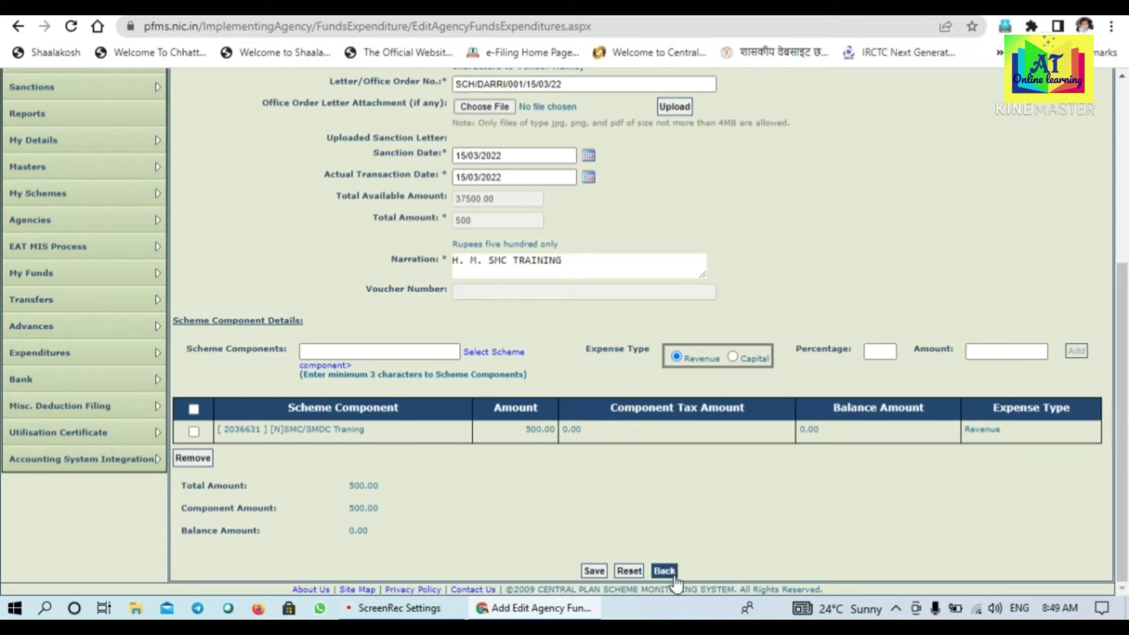
pyautogui.click(594, 571)
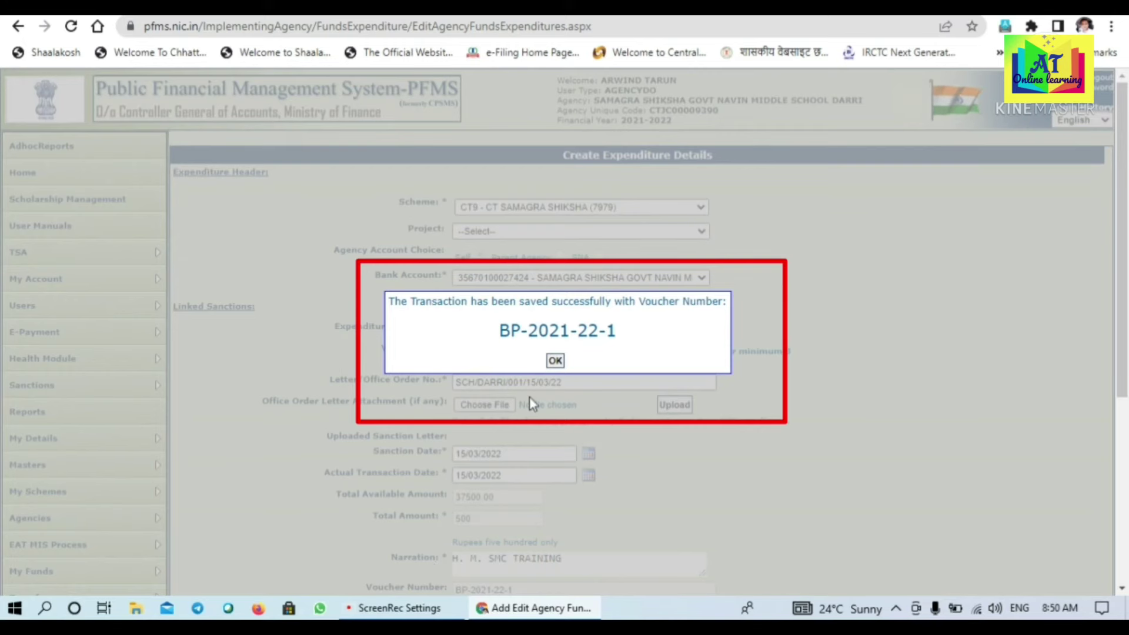
pyautogui.click(556, 369)
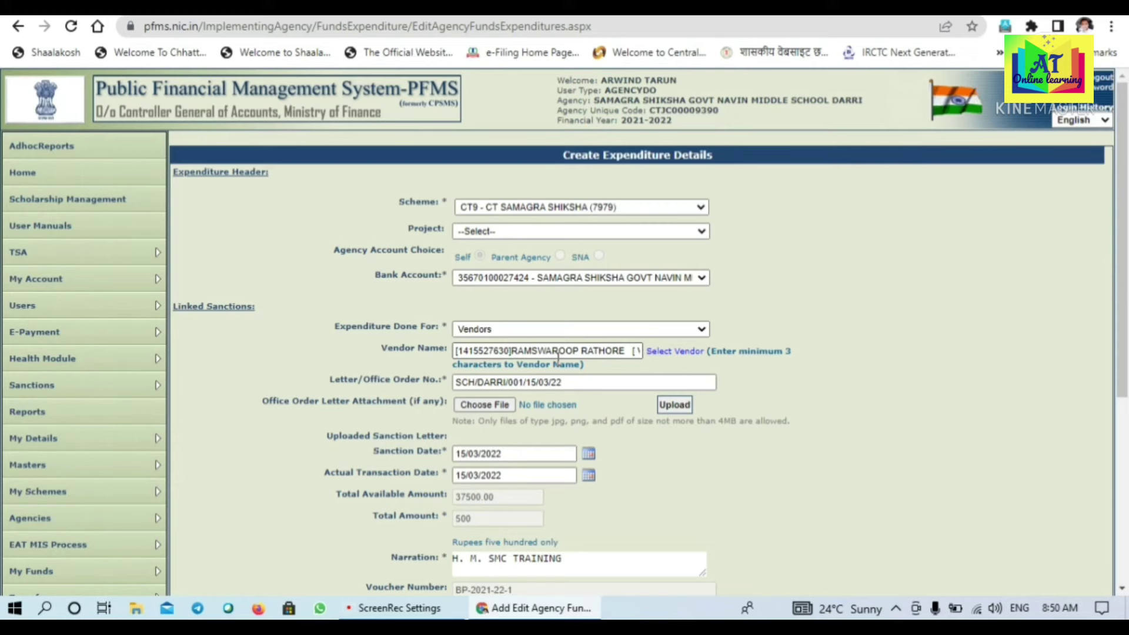
# Proceed from the saved expenditure to its payee details
pyautogui.moveTo(1127, 254); pyautogui.dragTo(1125, 529)
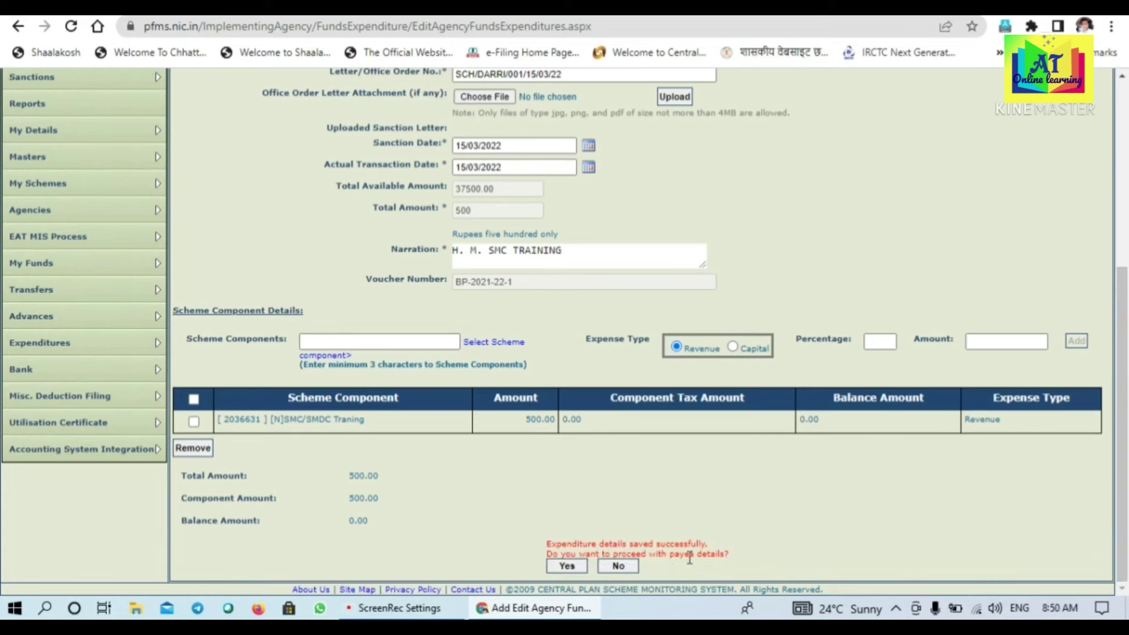
pyautogui.click(630, 566)
pyautogui.click(568, 567)
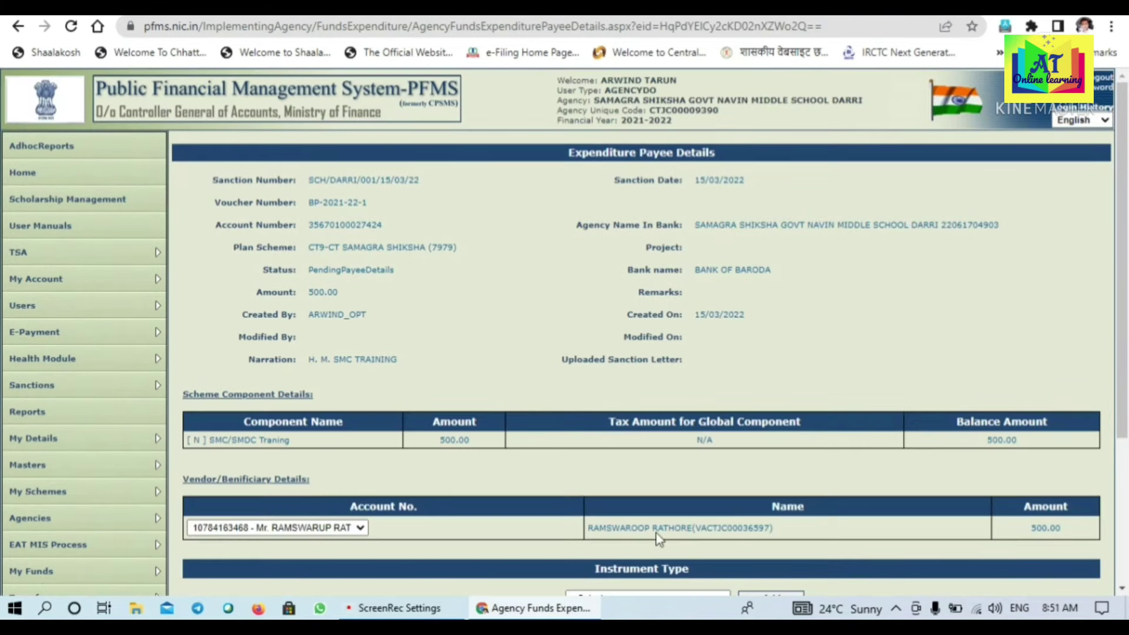
# Add EPaymentUsingPrintAdvice as the instrument type for the vendor payment
pyautogui.moveTo(1127, 191); pyautogui.dragTo(1127, 218)
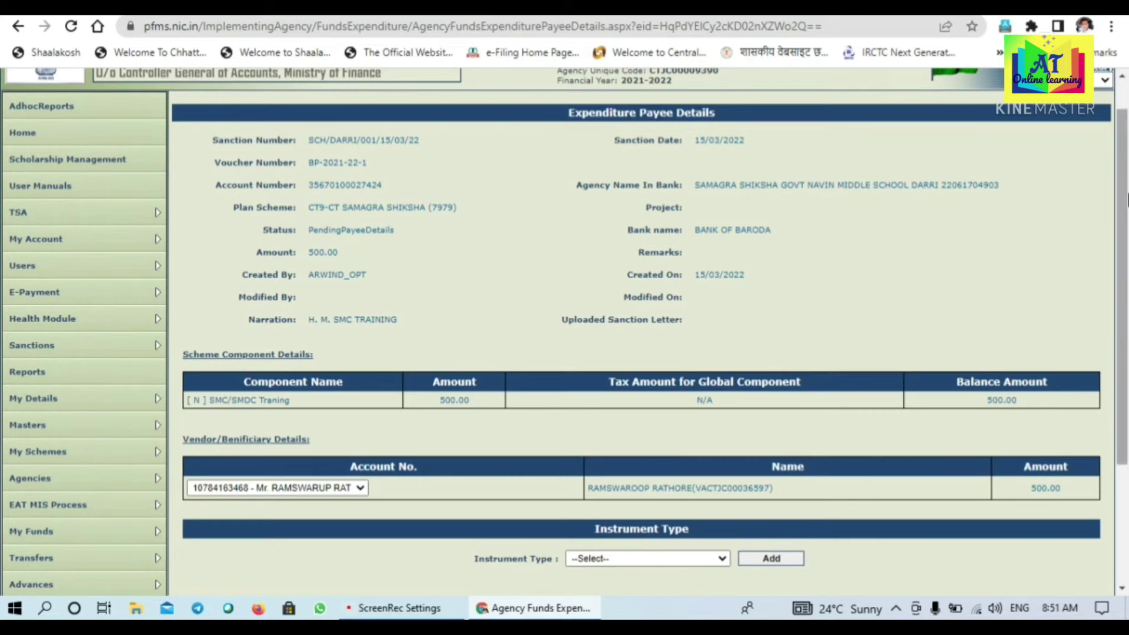
pyautogui.moveTo(1127, 219); pyautogui.dragTo(1113, 323)
pyautogui.scroll(4, 597, 117)
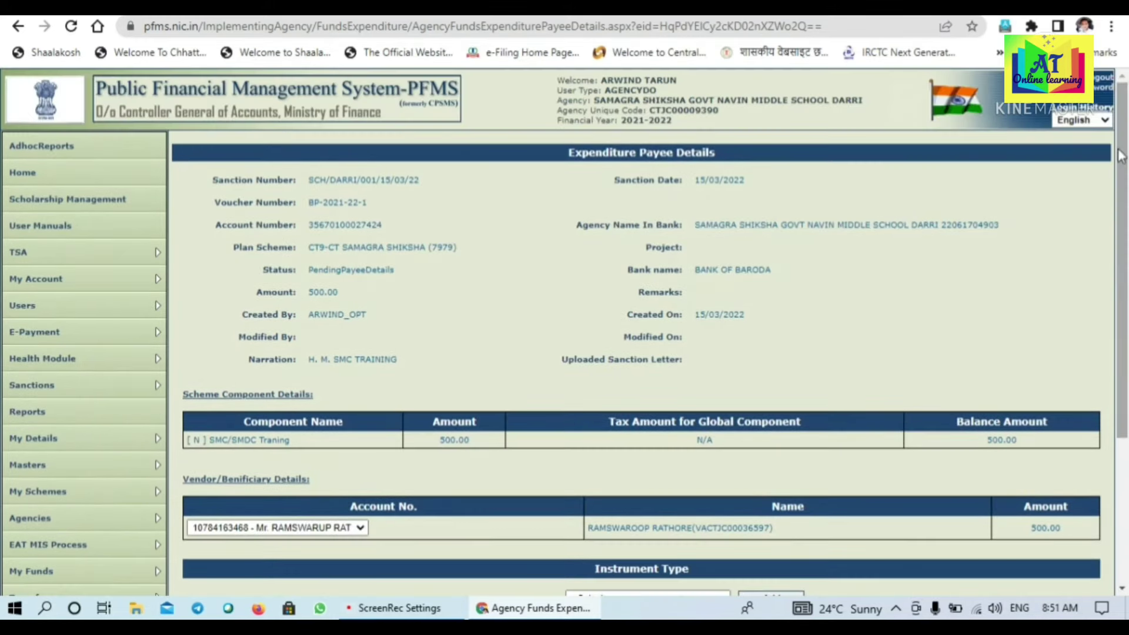
pyautogui.scroll(-4, 597, 116)
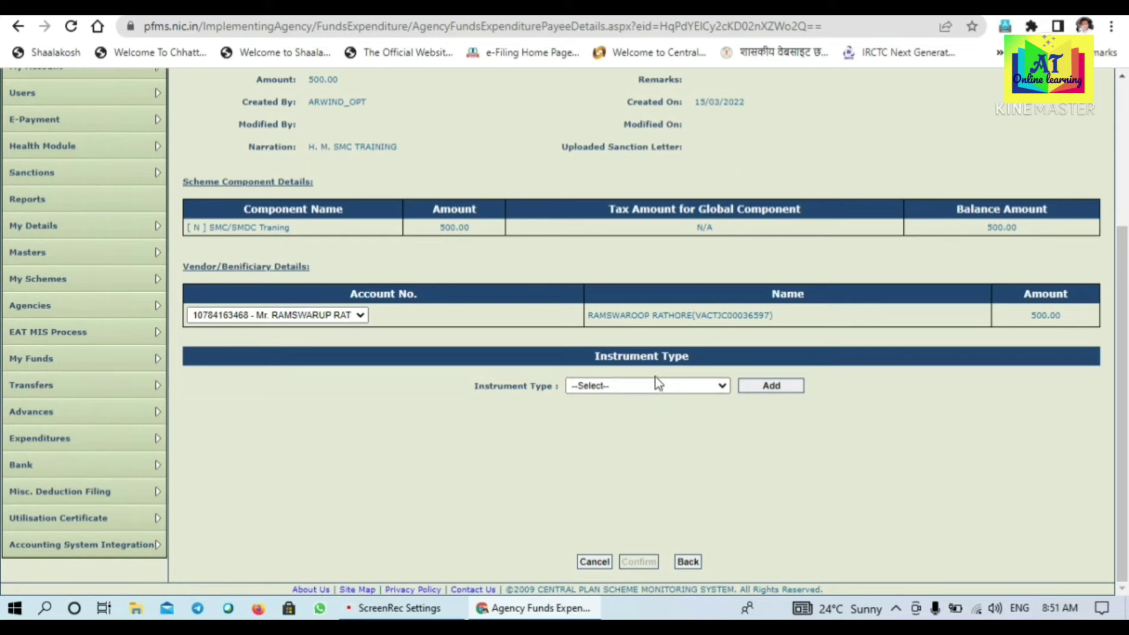
pyautogui.click(723, 387)
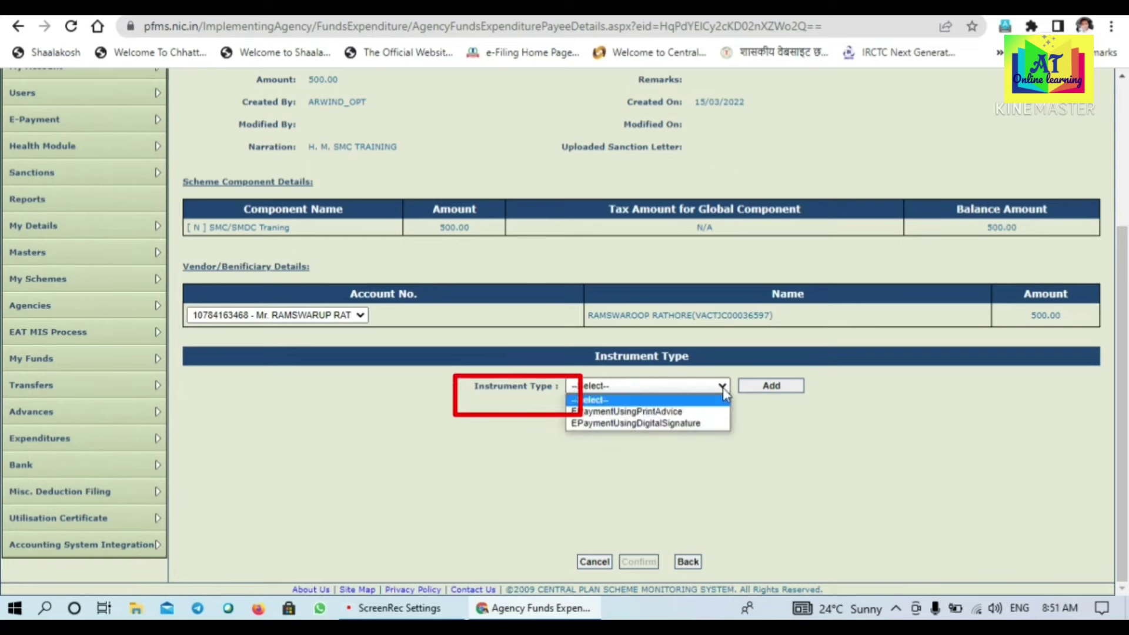
pyautogui.click(677, 412)
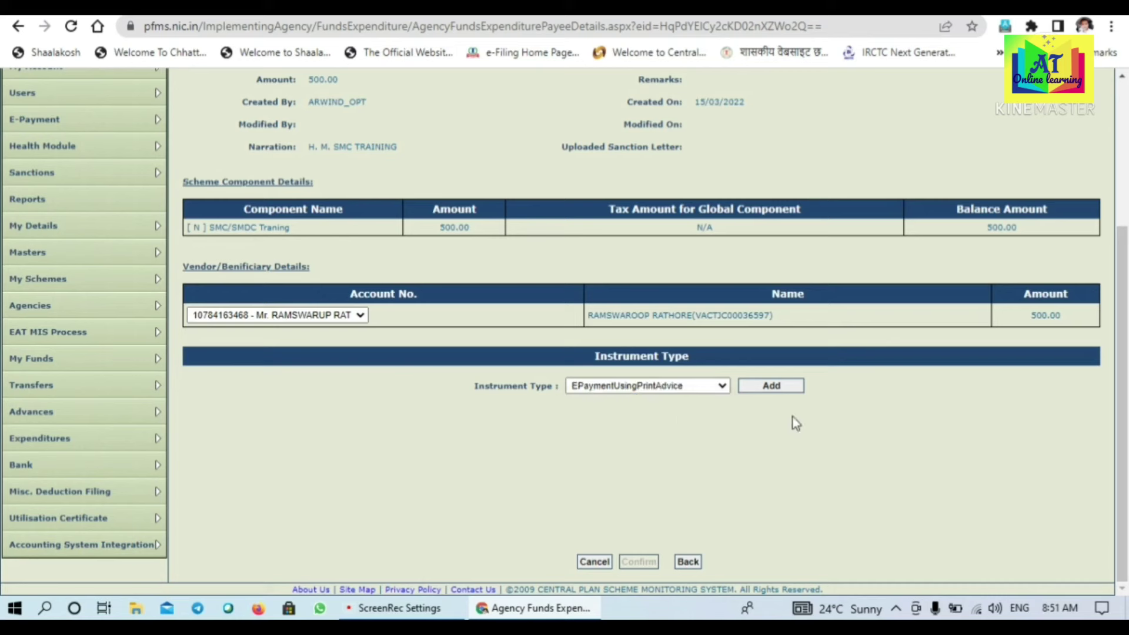
pyautogui.click(780, 388)
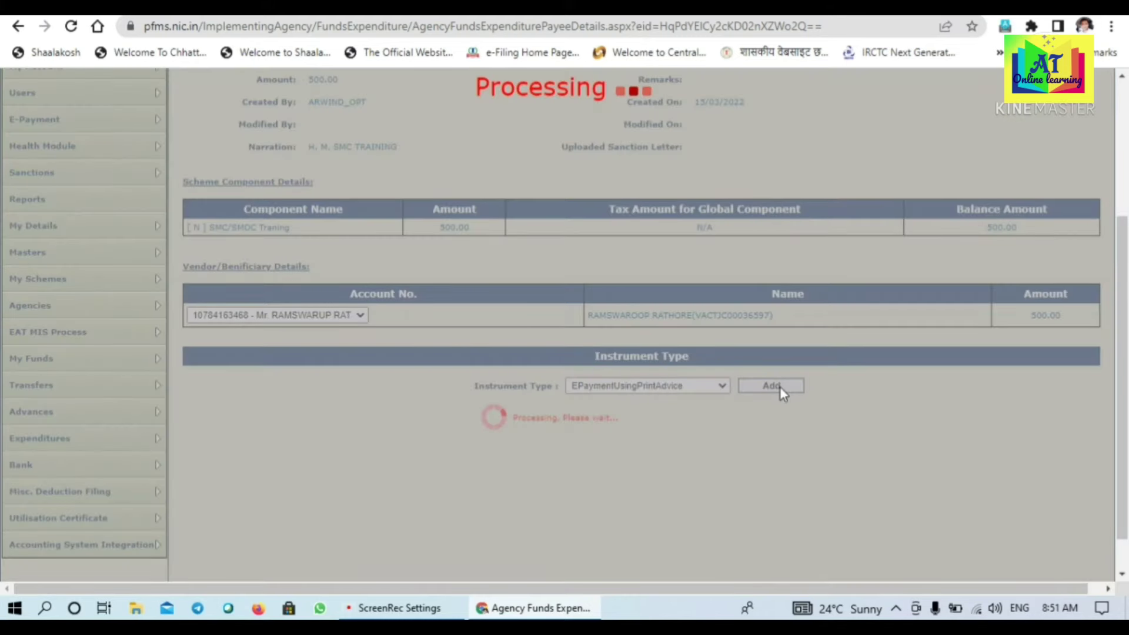
# Set the passbook narration of the e-payment to "HM SMC TRANING" and confirm the payee details
pyautogui.scroll(-2, 880, 141)
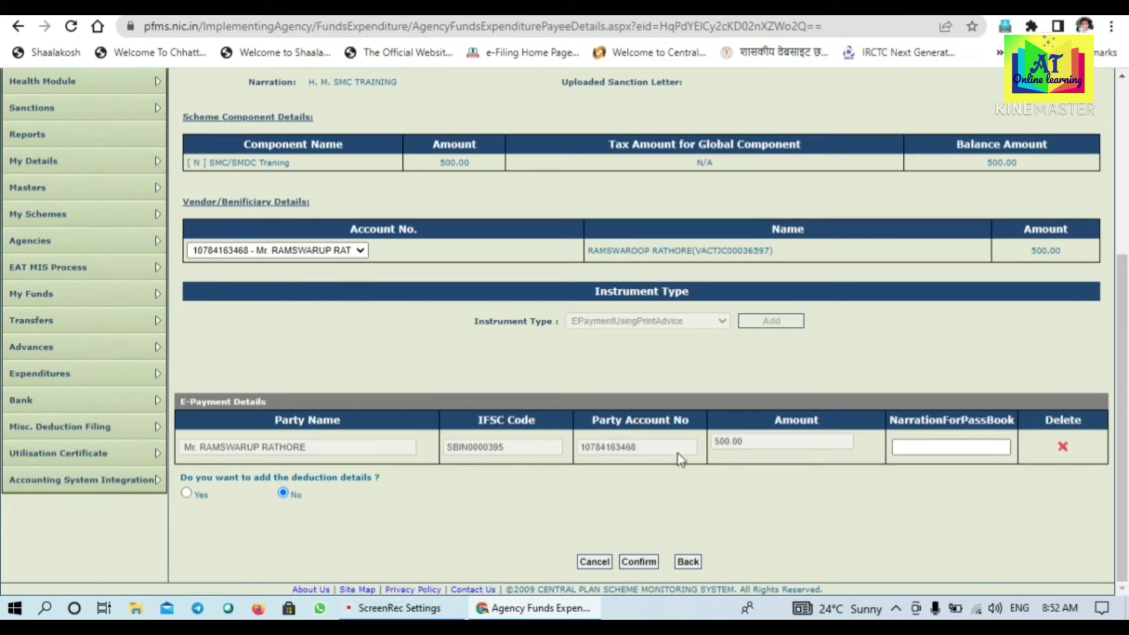
pyautogui.click(937, 448)
pyautogui.write('HM')
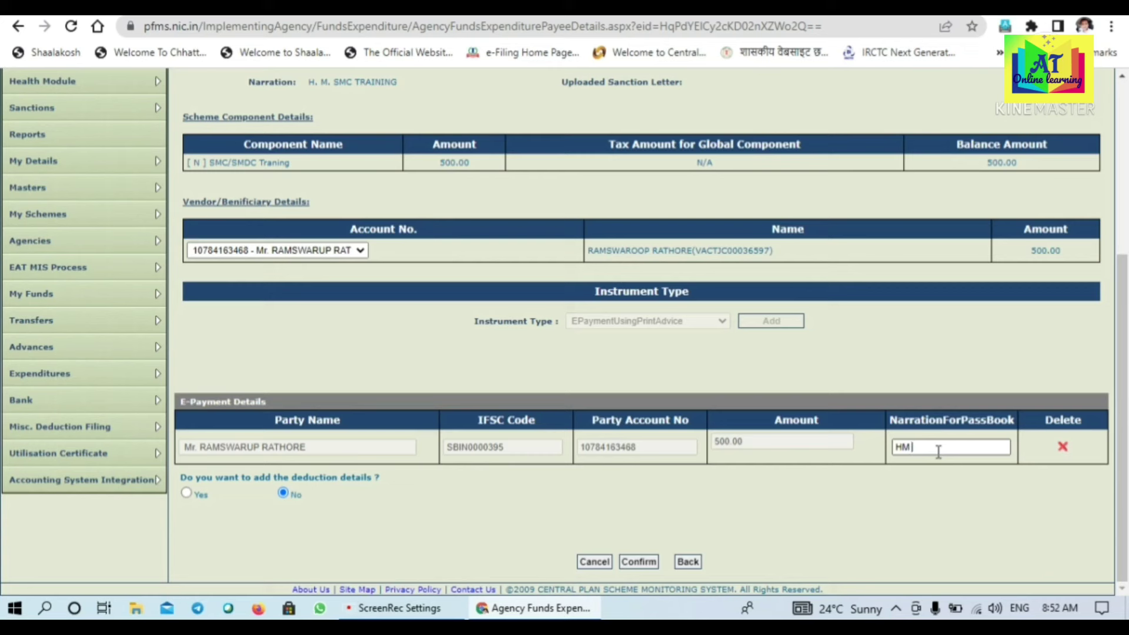
pyautogui.write(' TRA')
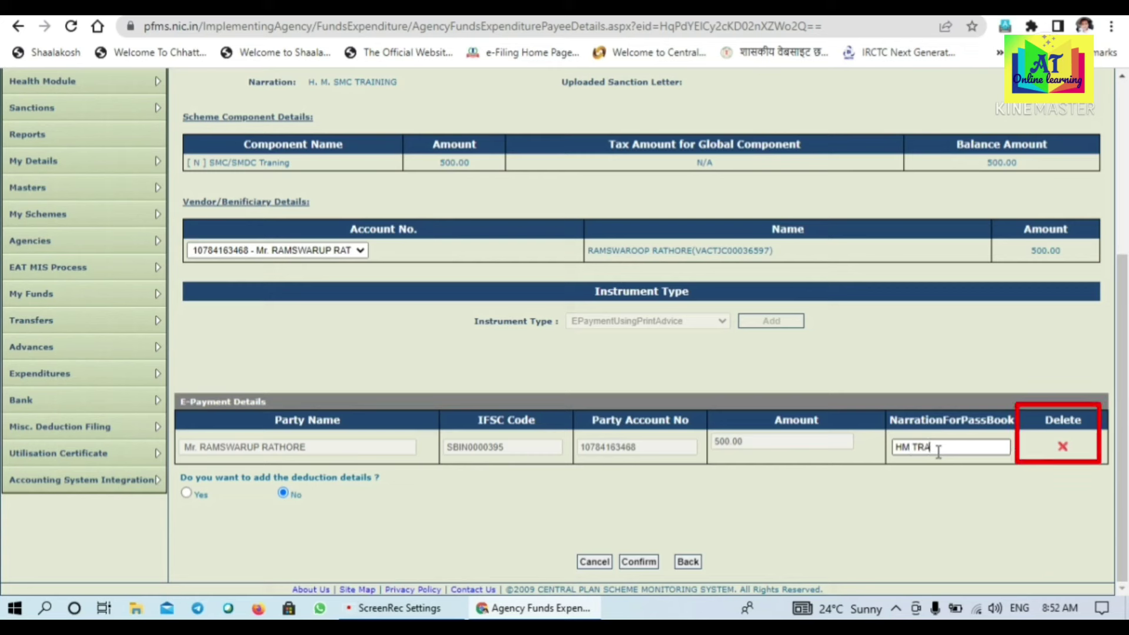
pyautogui.write('NING')
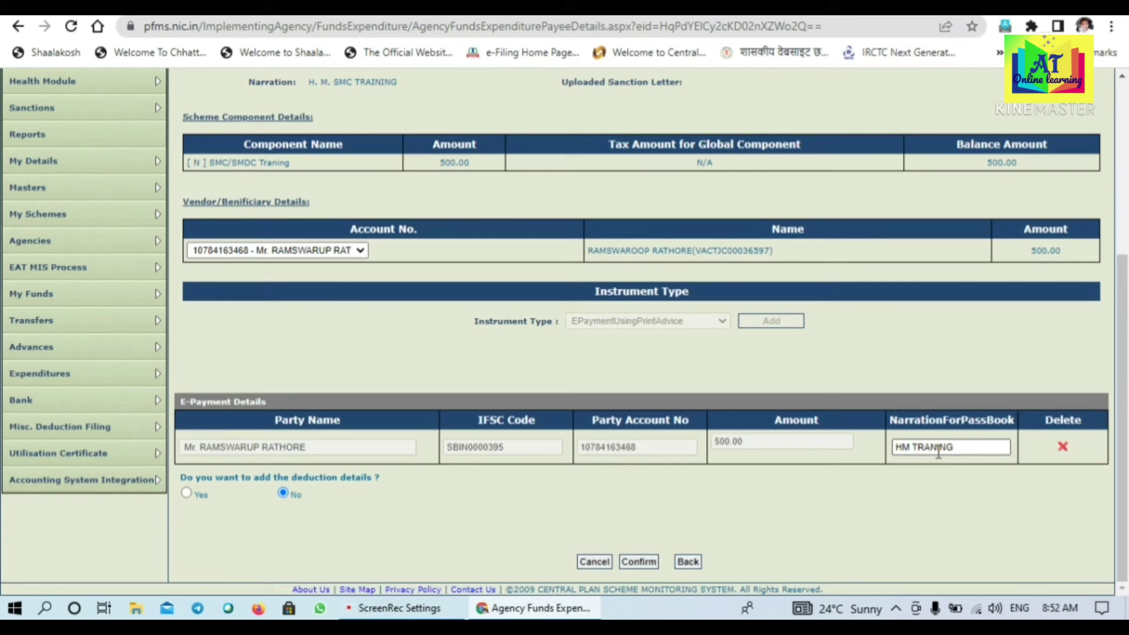
pyautogui.press('Left')
pyautogui.press('Left')
pyautogui.press('Left')
pyautogui.press('Left')
pyautogui.press('Left')
pyautogui.press('Left')
pyautogui.write('SMC')
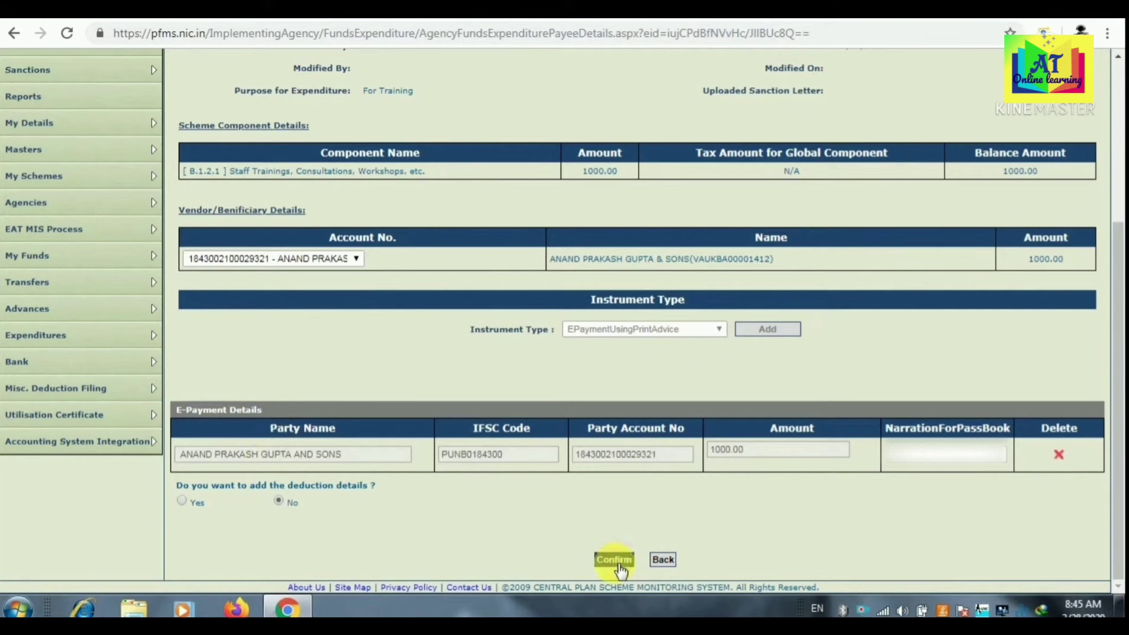
pyautogui.click(614, 560)
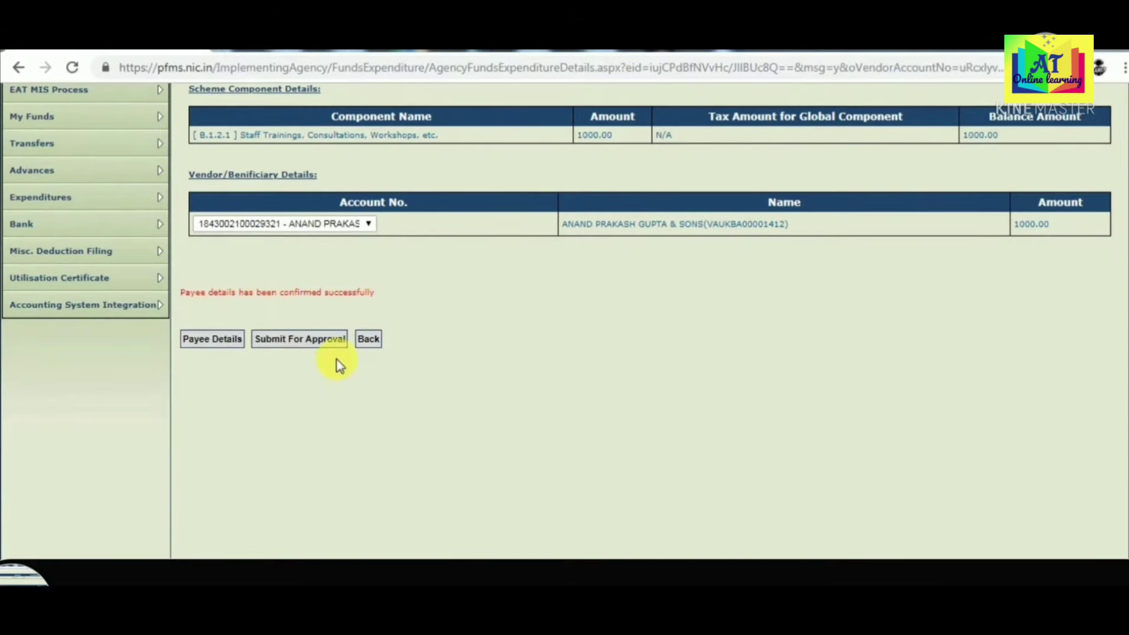